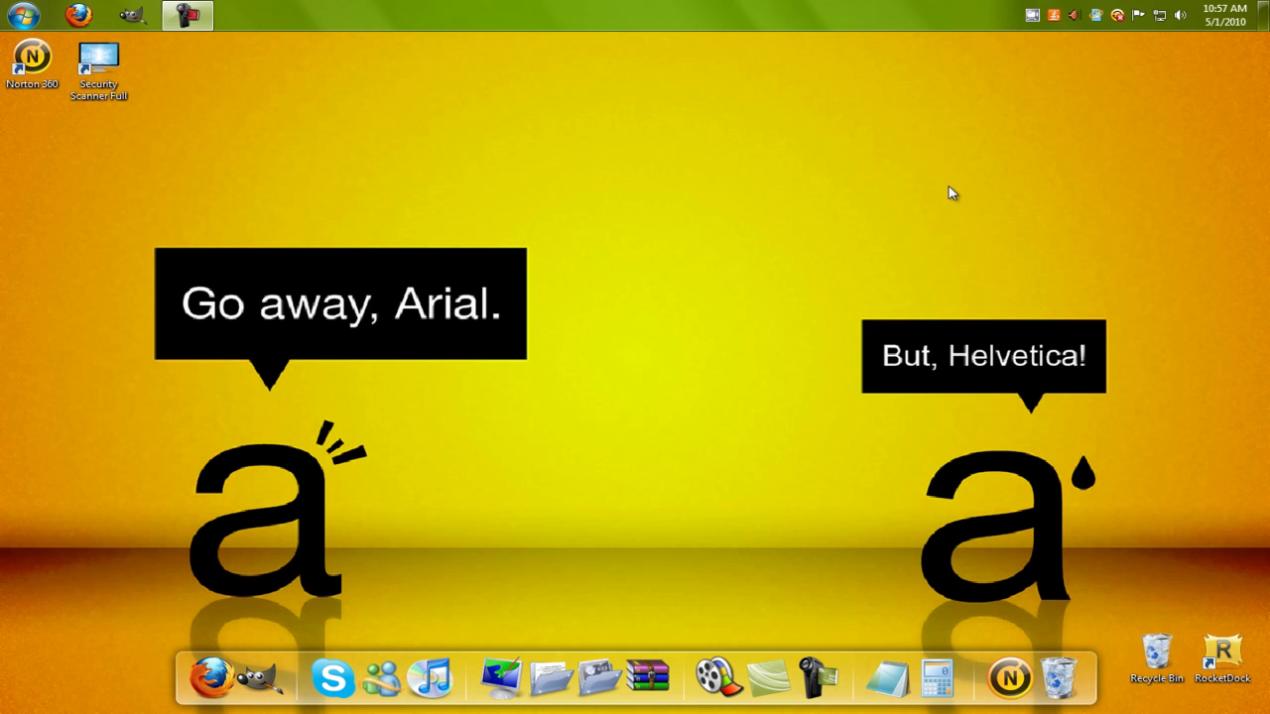
Step: Open CamStudio and look over its recording options, view modes and effects settings, leaving the effects unchanged
click(1031, 15)
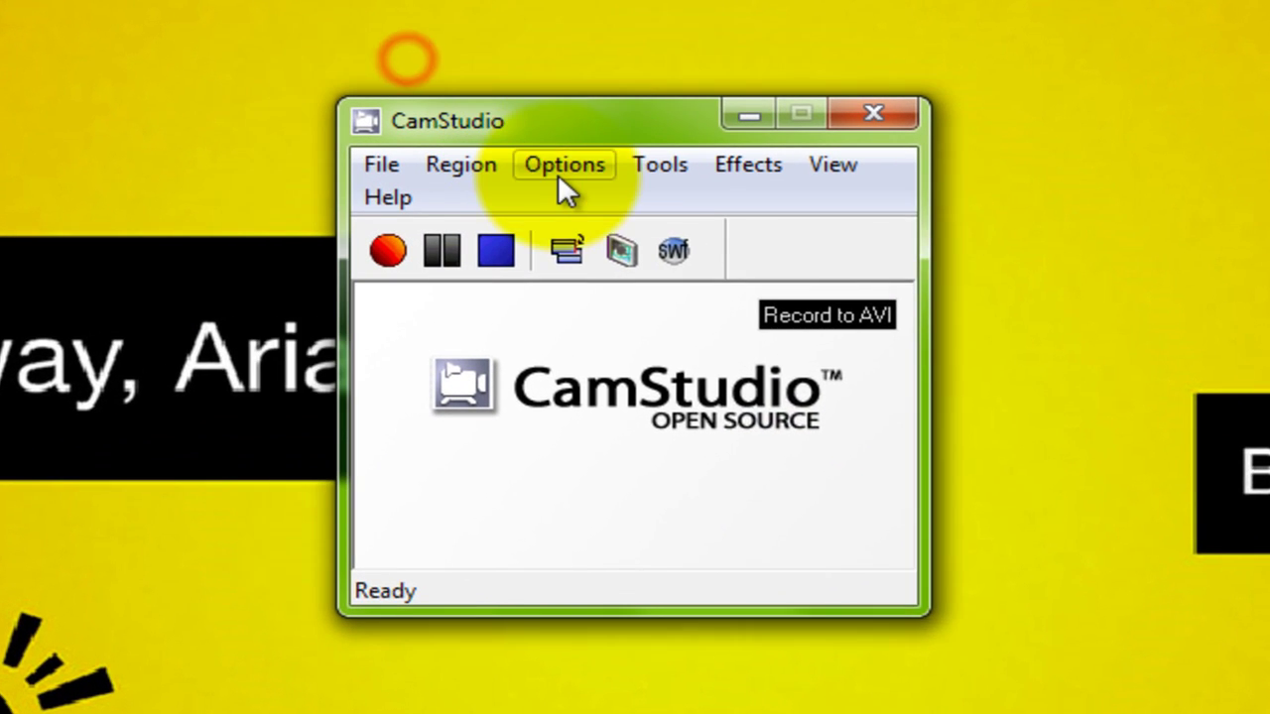
click(533, 189)
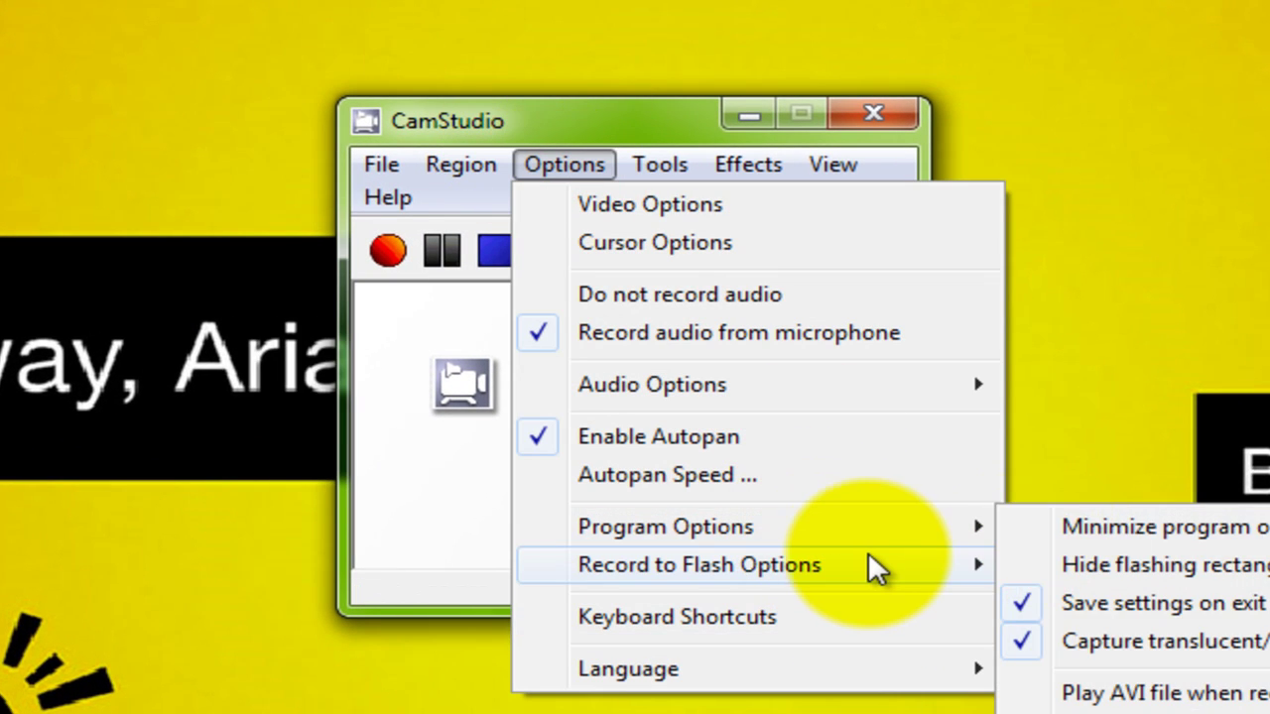
mouse_move(833, 165)
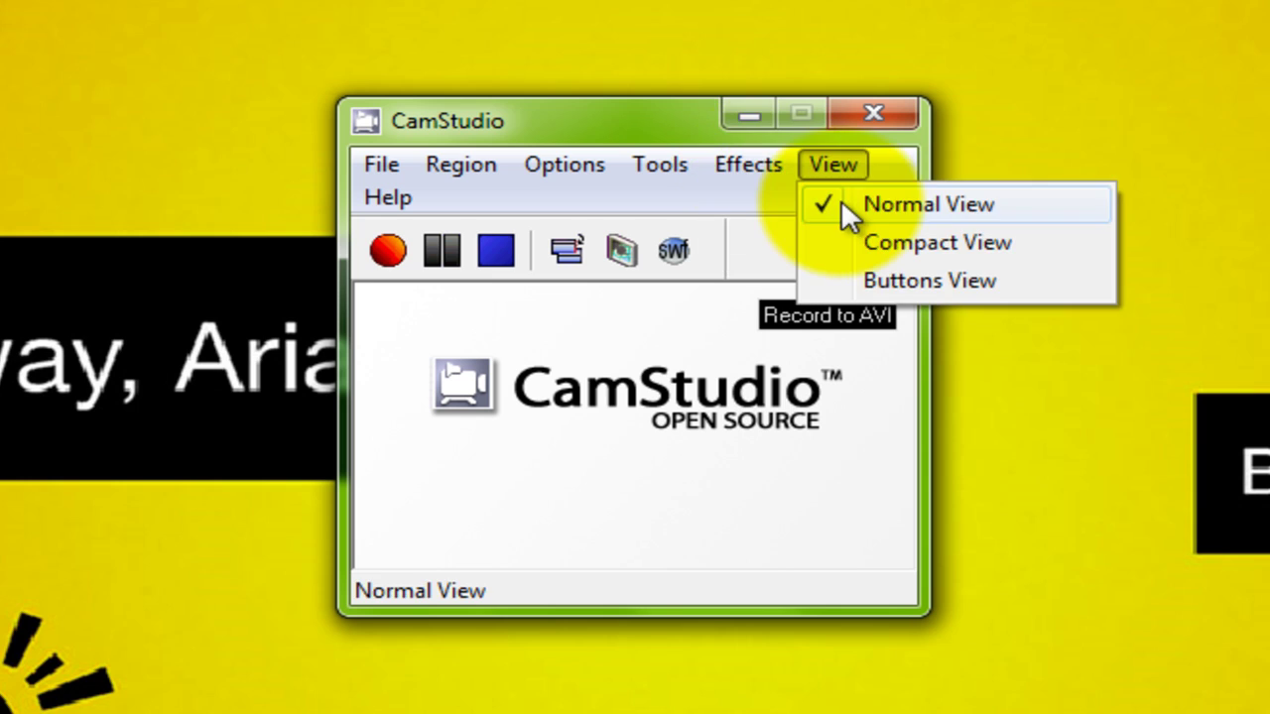
mouse_move(748, 163)
click(764, 253)
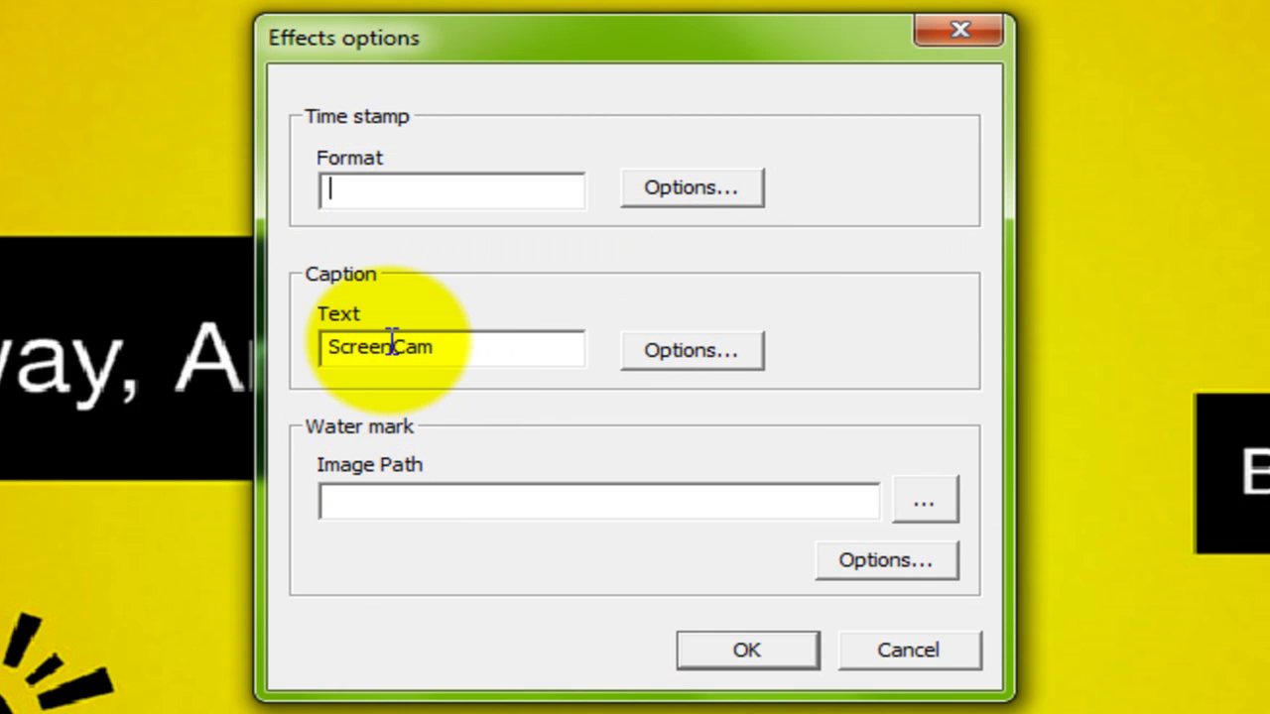
click(976, 28)
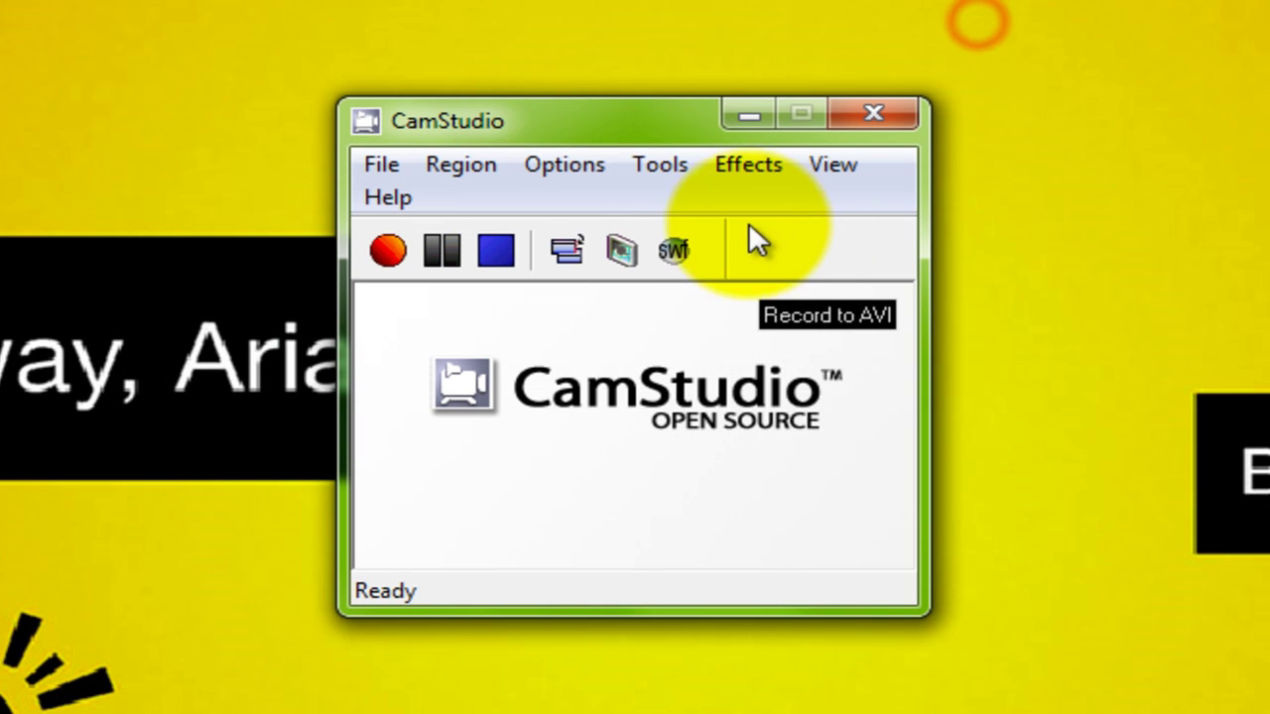
Step: Review CamStudio's cursor display and cursor highlight settings, cancel without keeping changes, and close the program
click(561, 164)
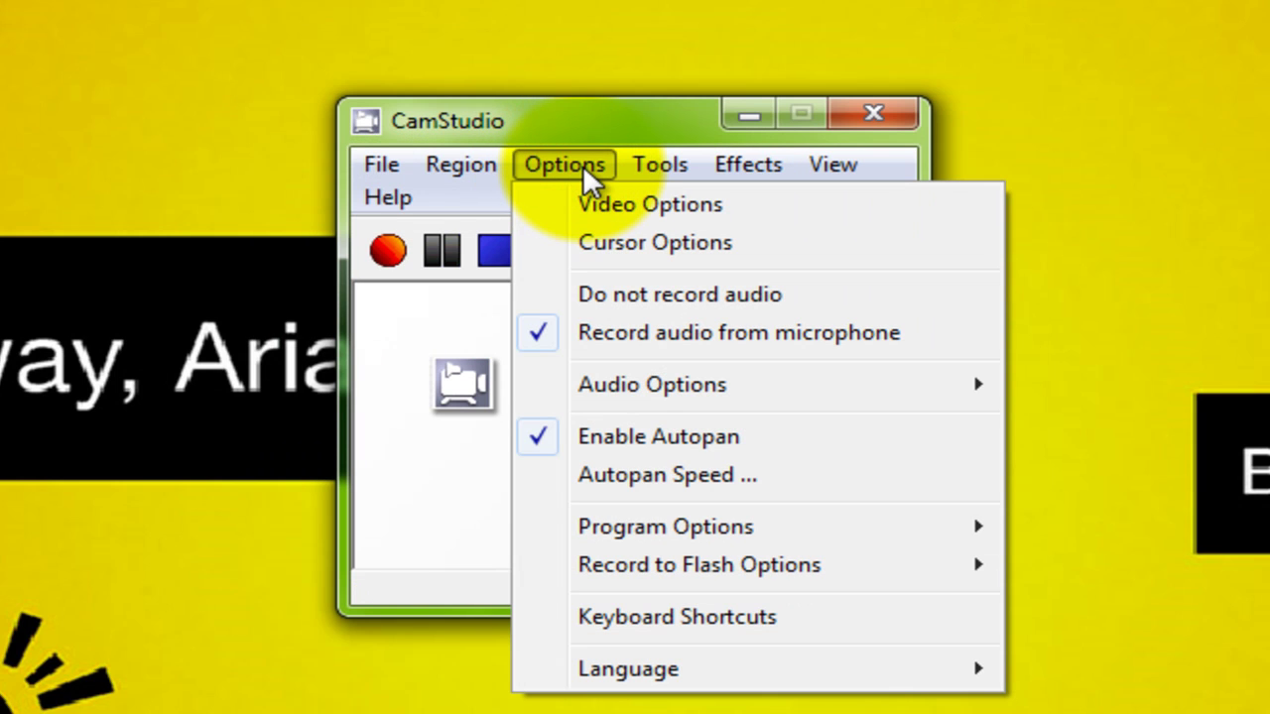
mouse_move(626, 161)
mouse_move(571, 168)
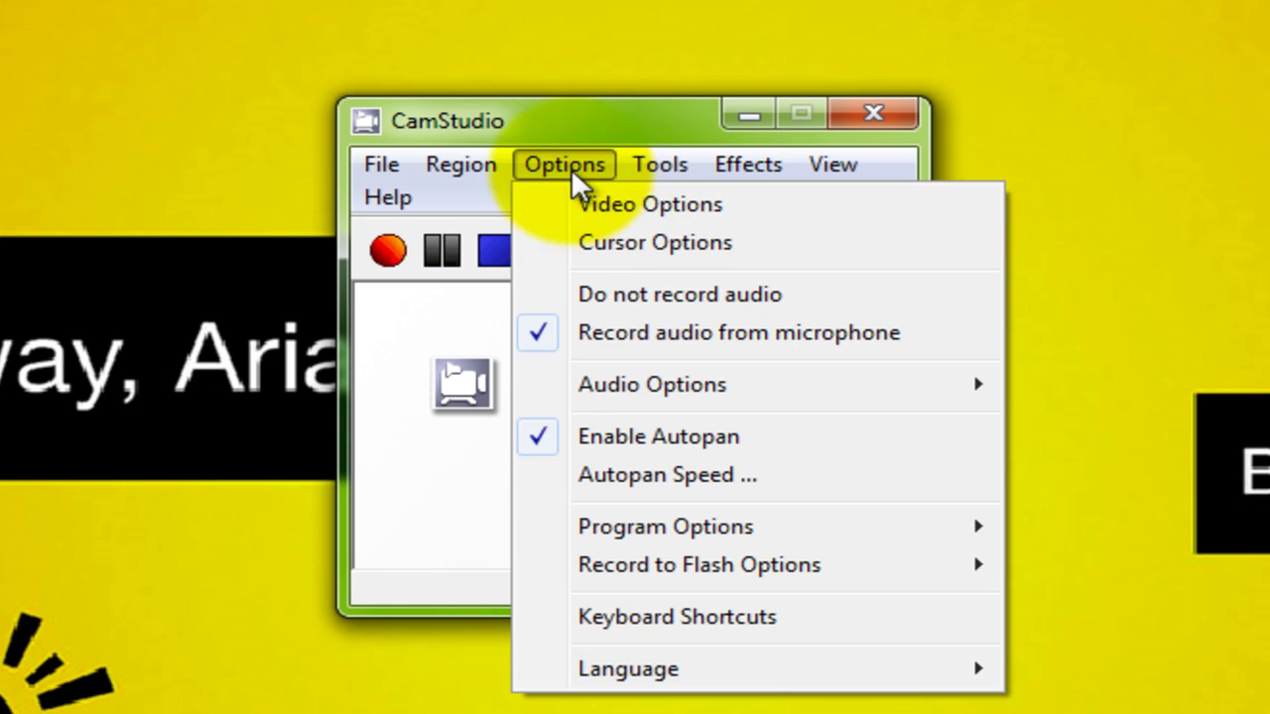
click(629, 238)
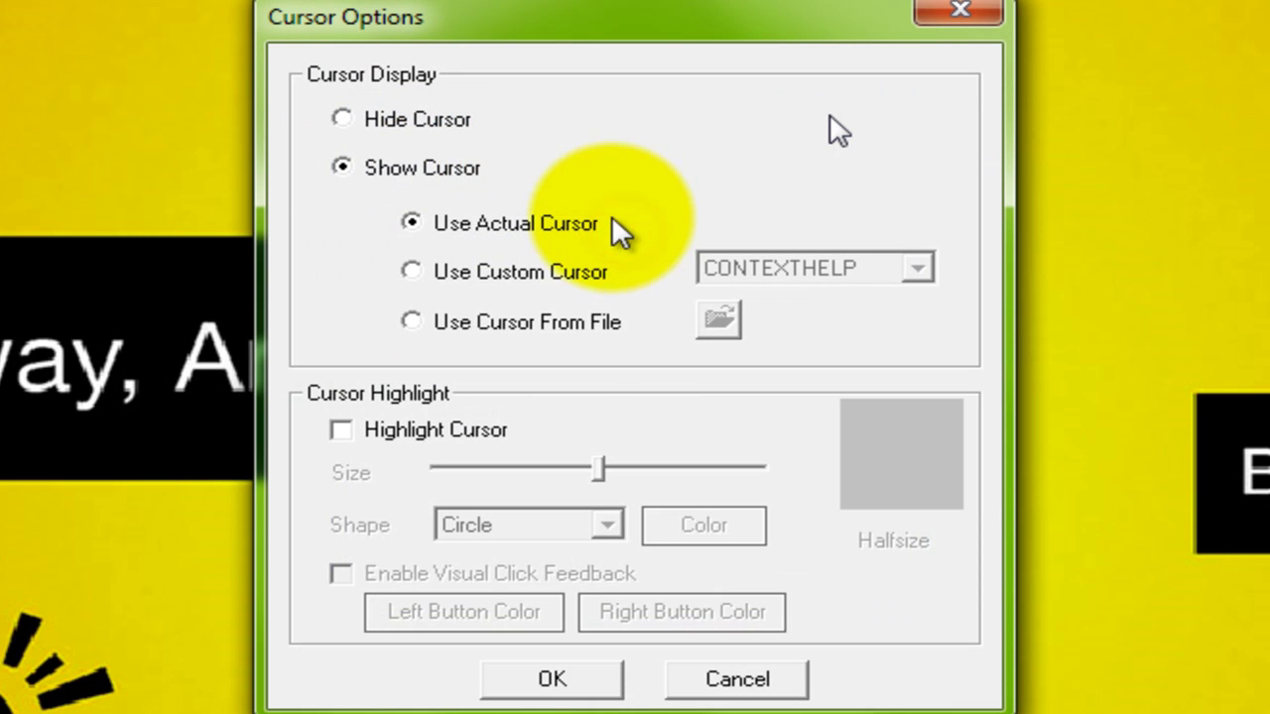
click(339, 434)
click(341, 432)
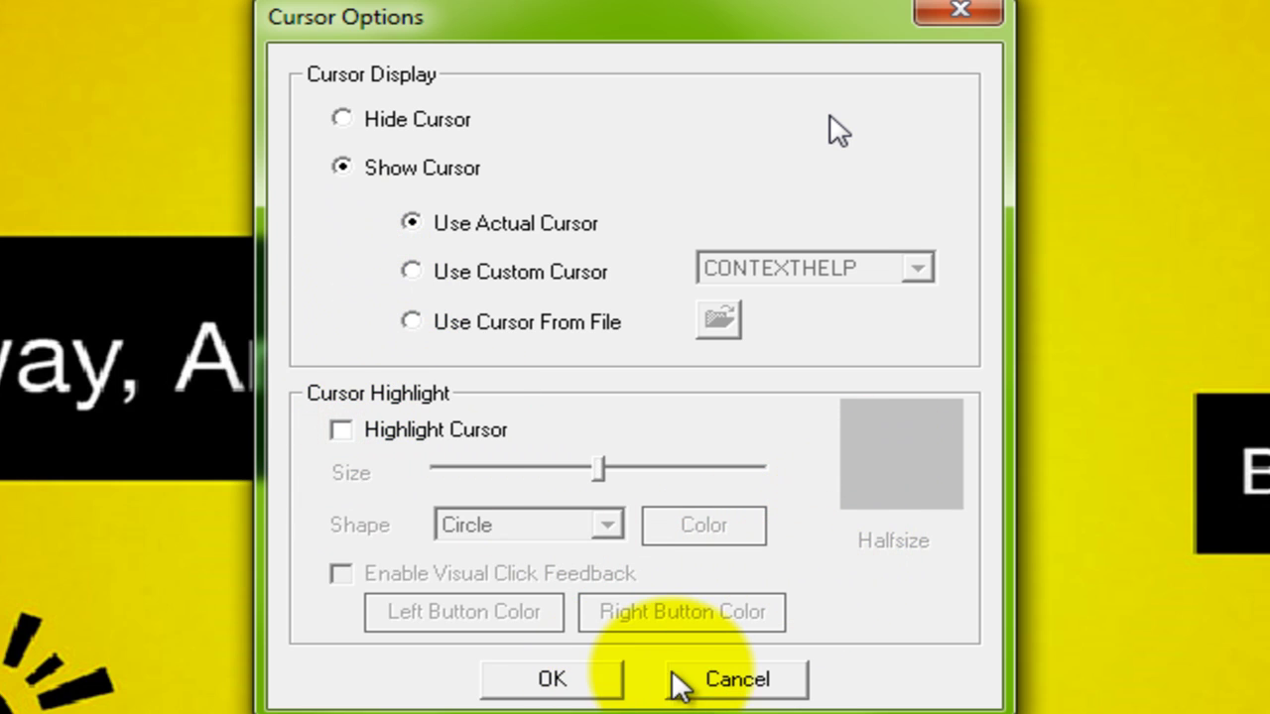
click(707, 678)
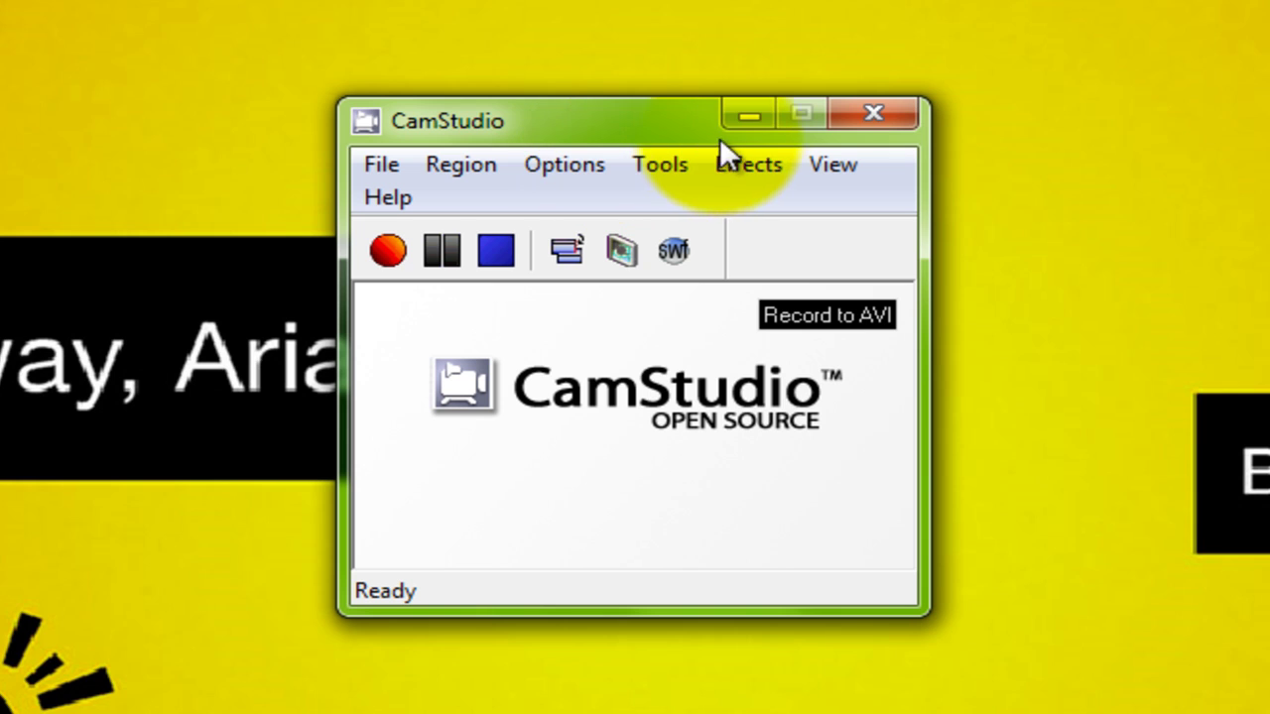
click(872, 116)
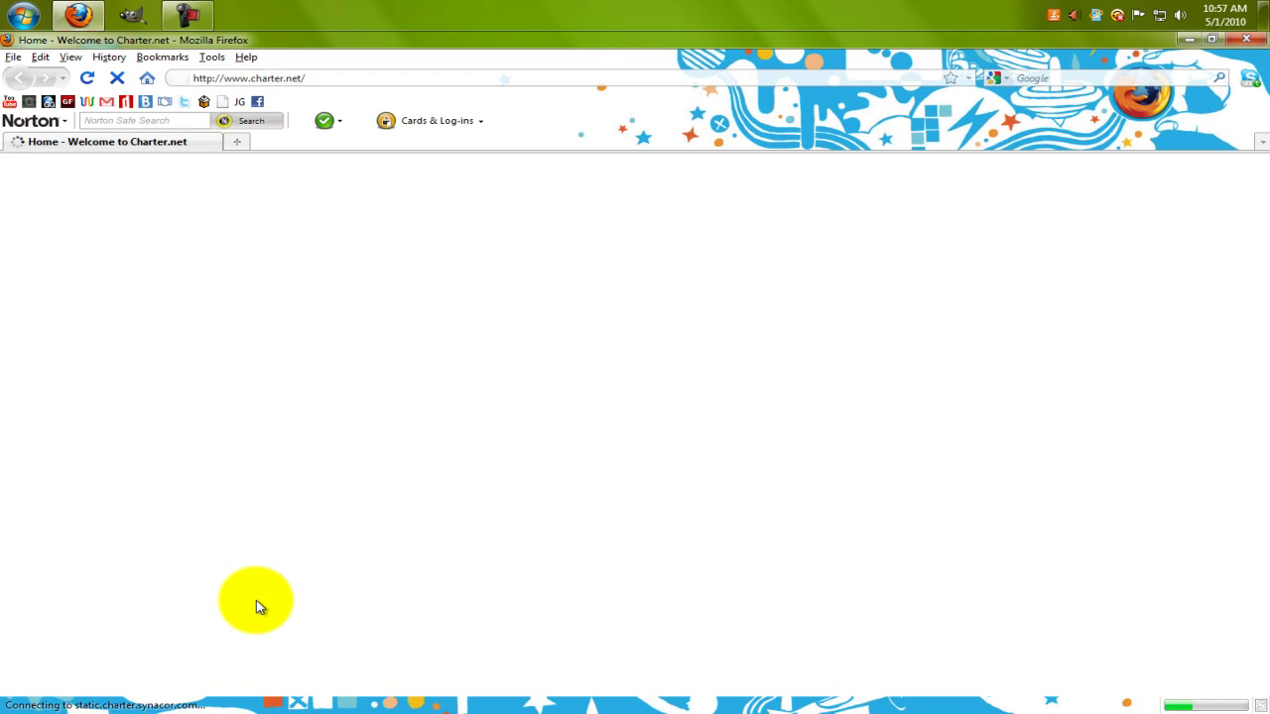
Step: Go to camstudio.org/dev in Firefox
click(323, 77)
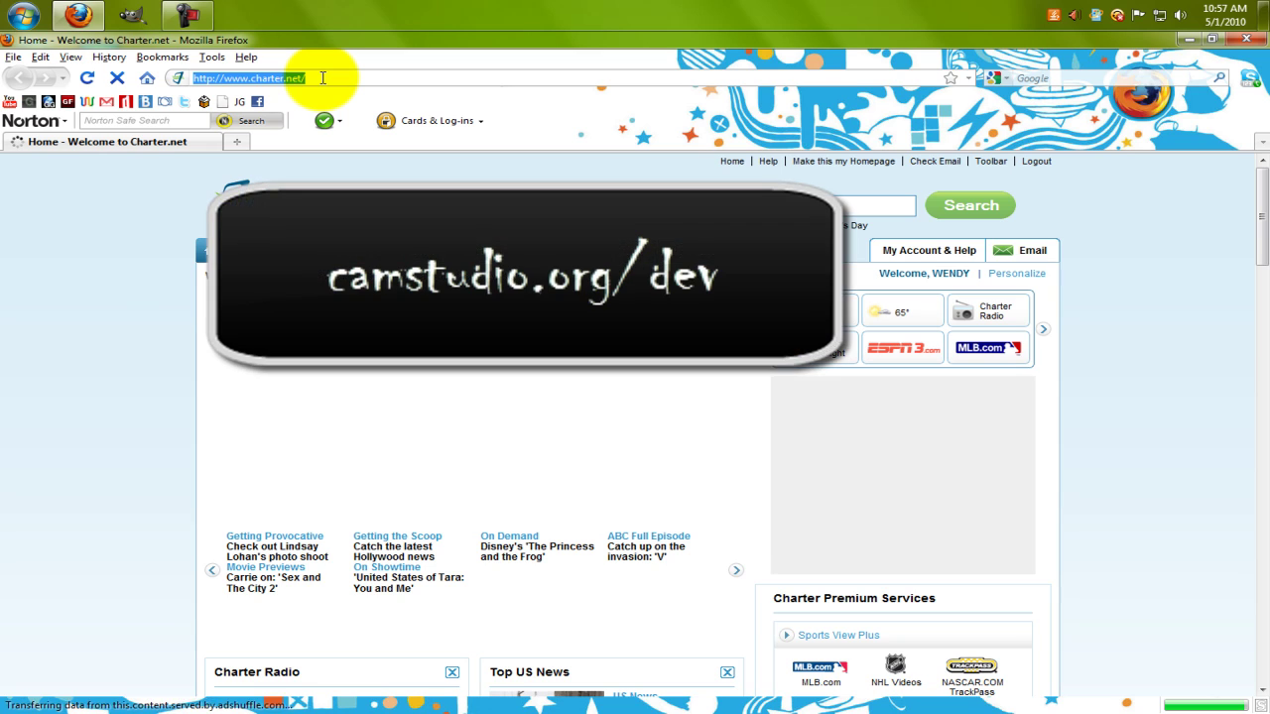
text(c)
click(322, 78)
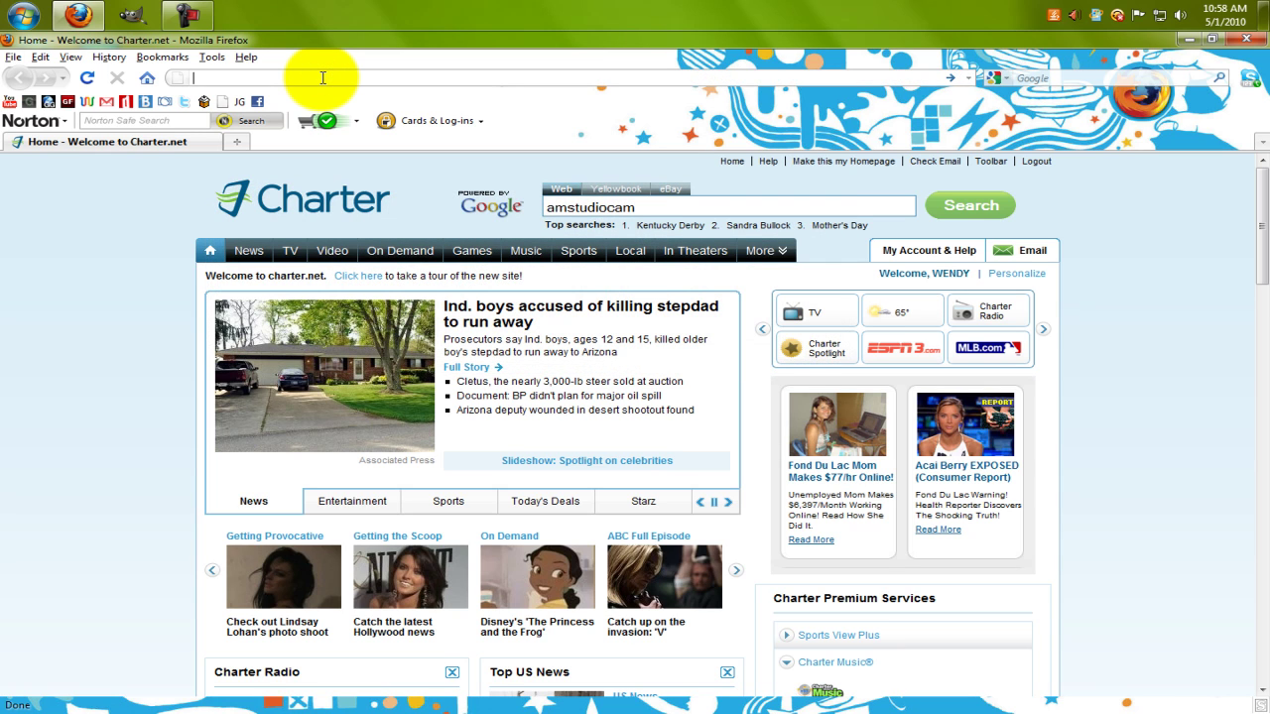
text(amstudio.org/d)
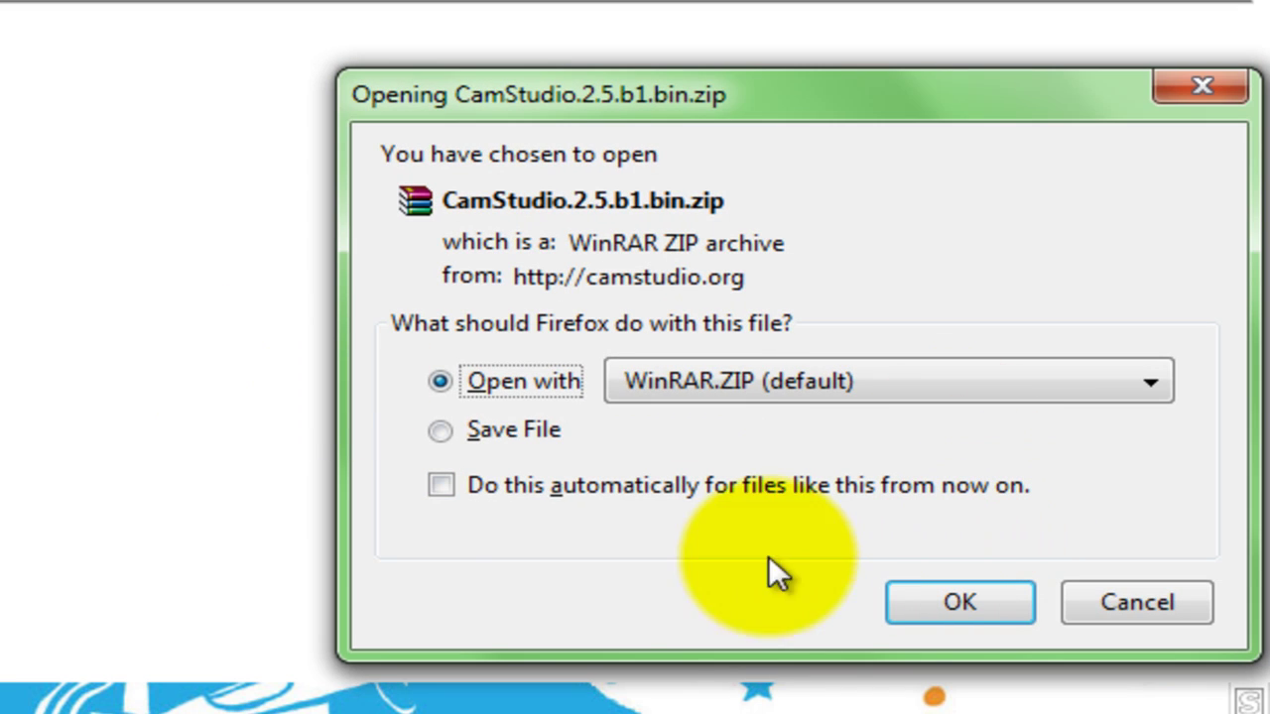
Step: Open CamStudio.2.5.b1.bin.zip with WinRAR, dismiss the licence reminder and locate Recorder.exe in the archive
click(983, 617)
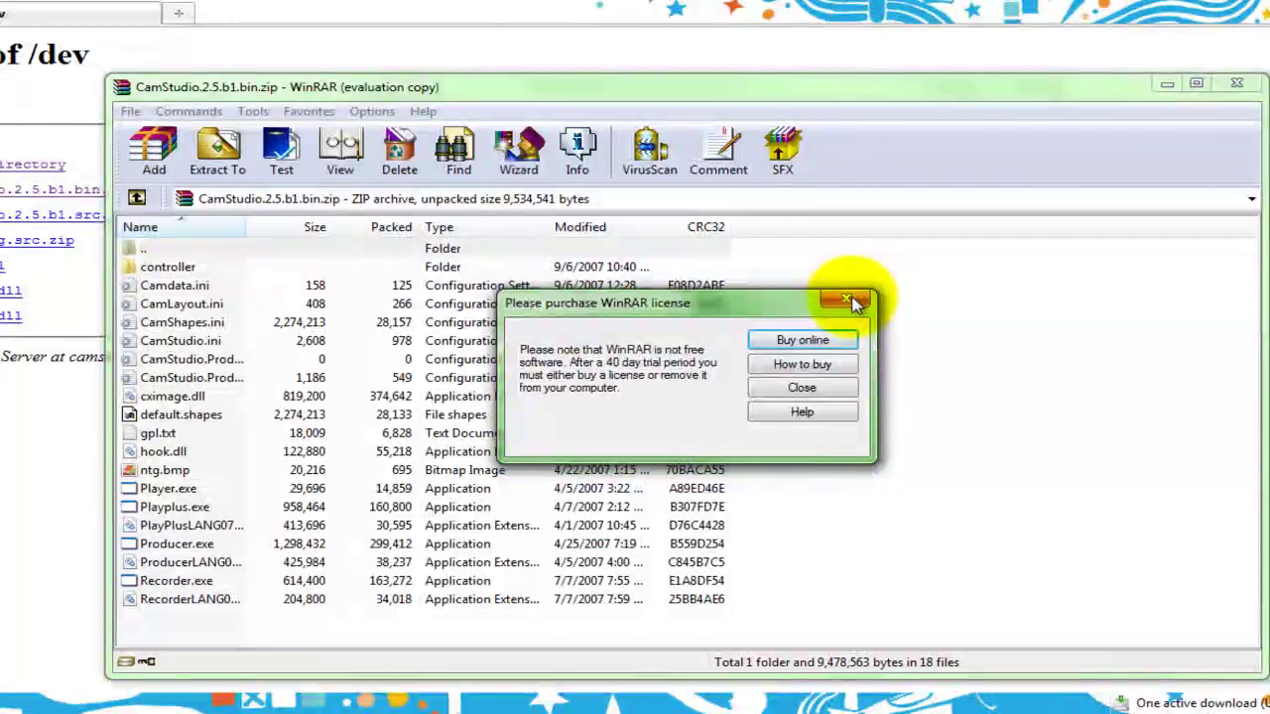
click(855, 302)
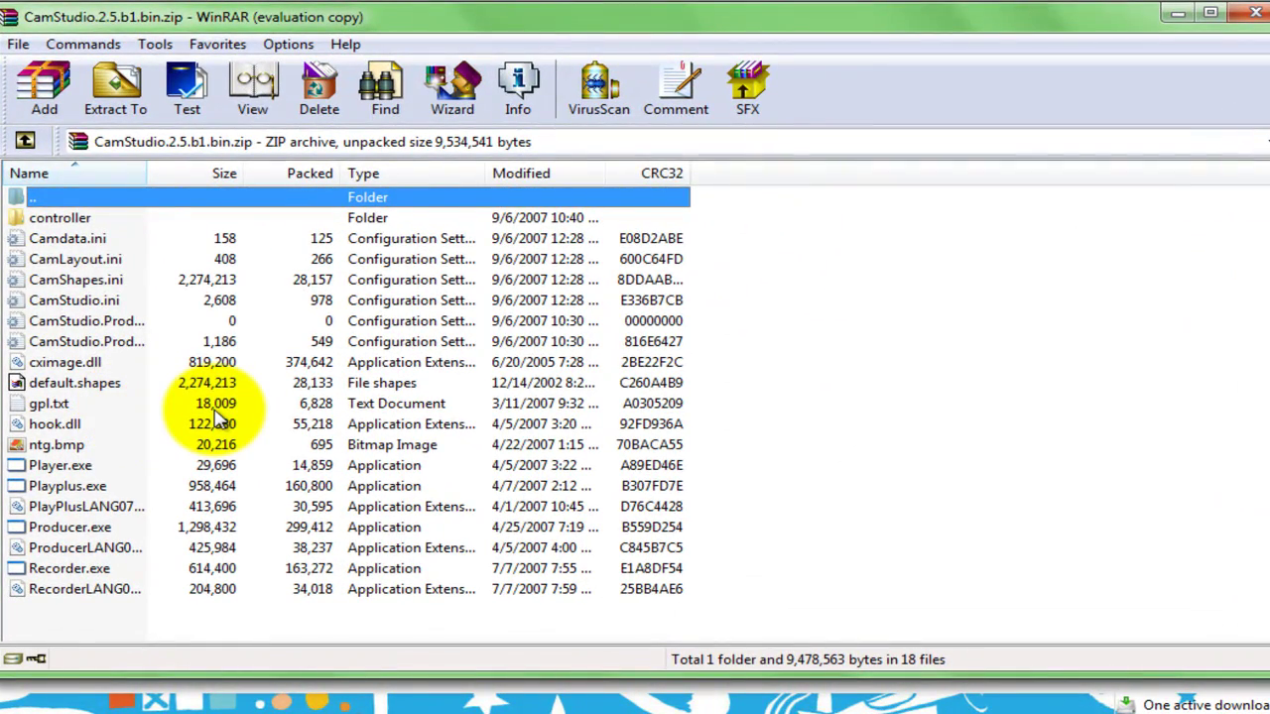
click(79, 572)
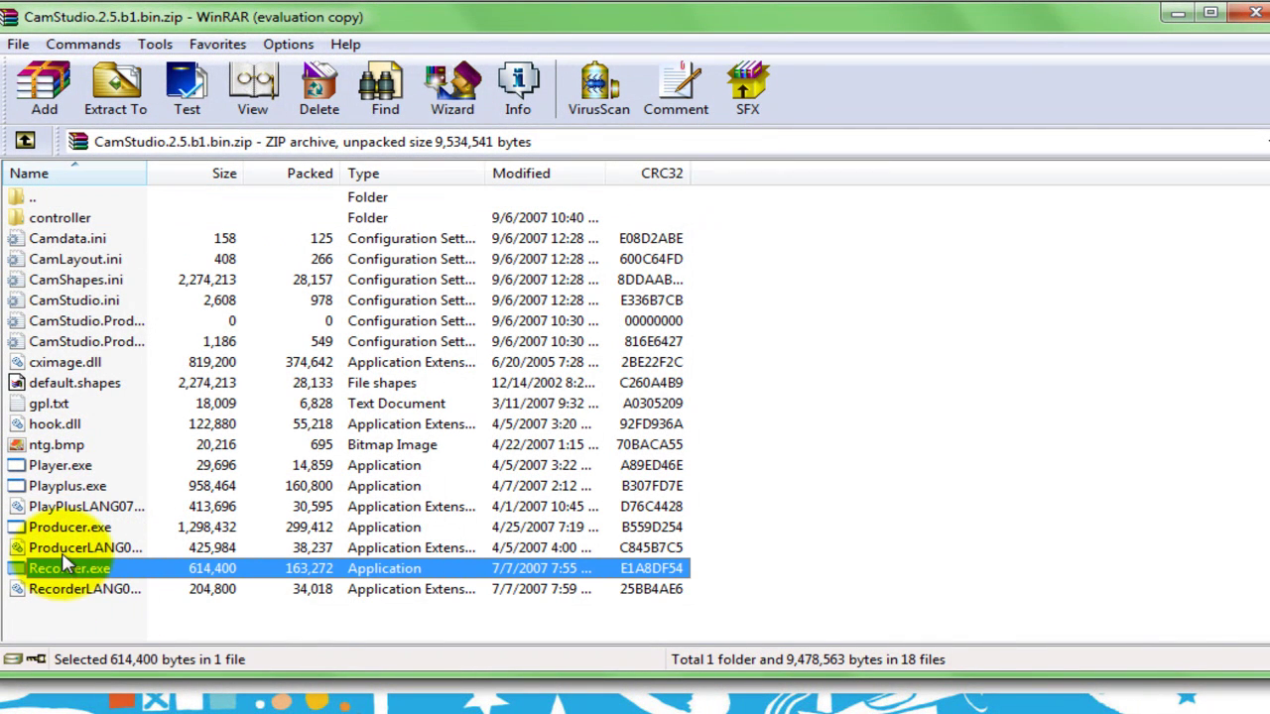
click(700, 595)
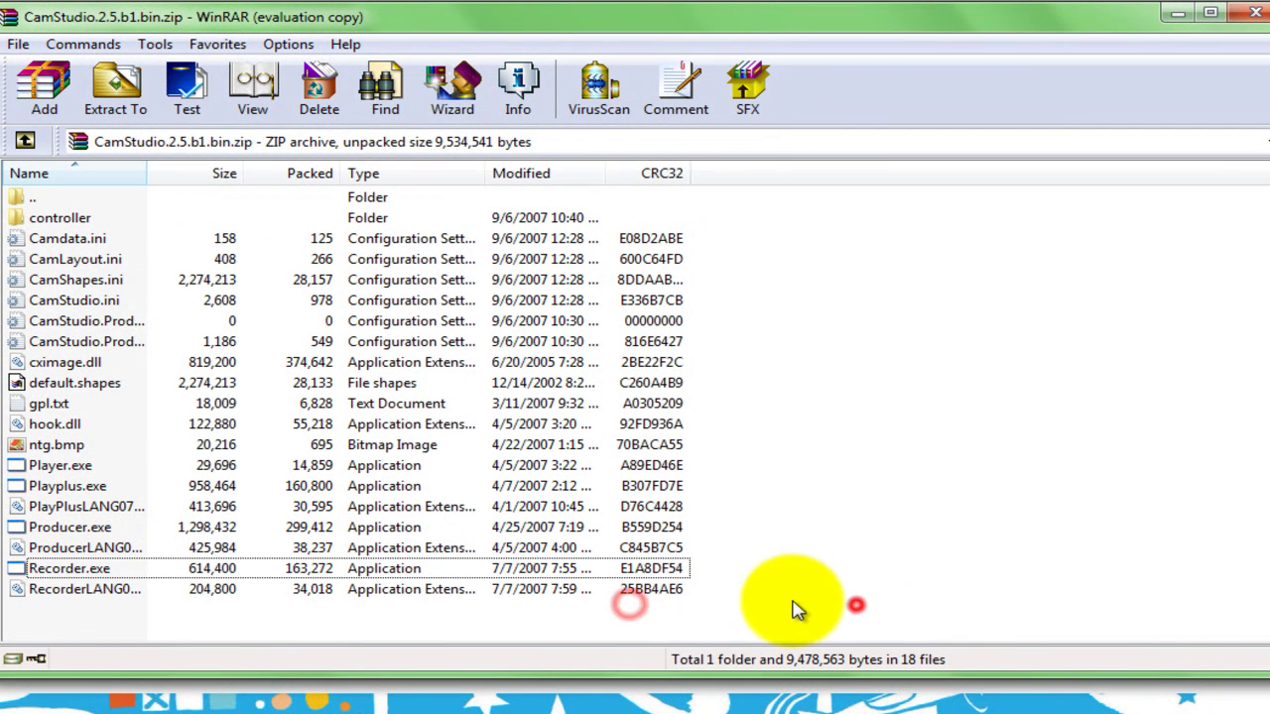
Step: Extract the archive's files from Camdata.ini downward into the Downloads folder under Home
drag(854, 604, 8, 230)
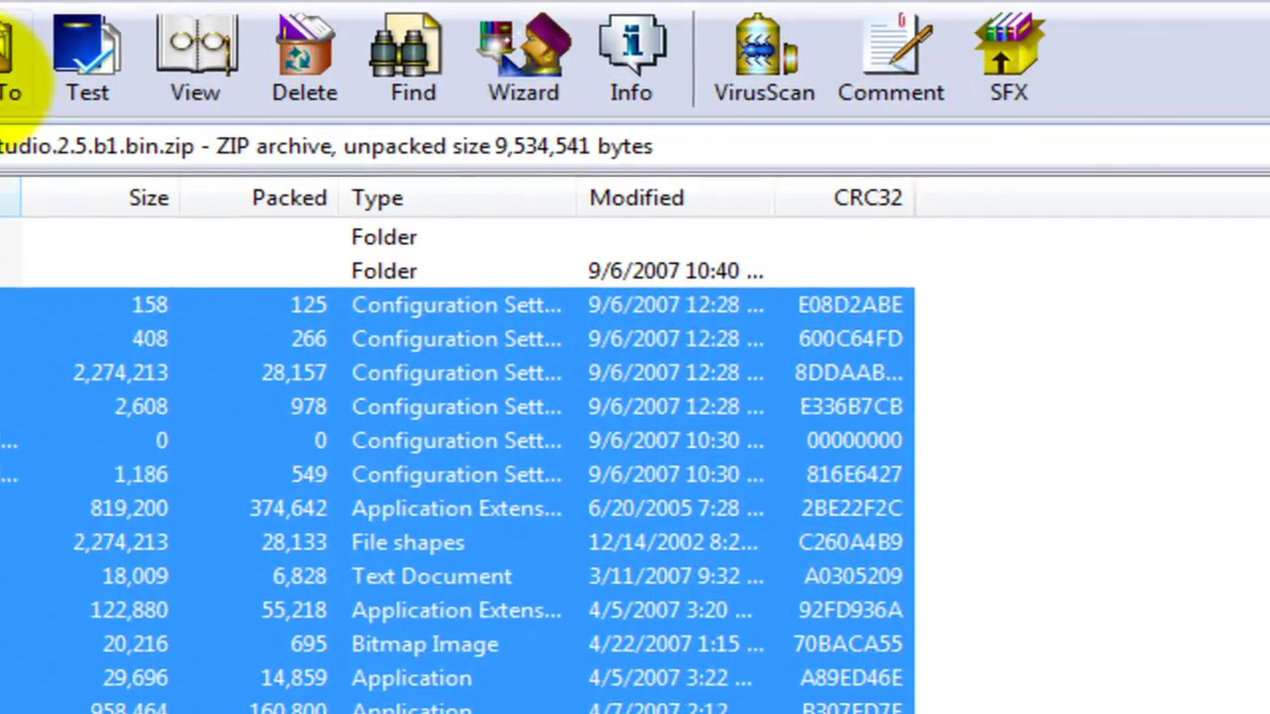
click(107, 87)
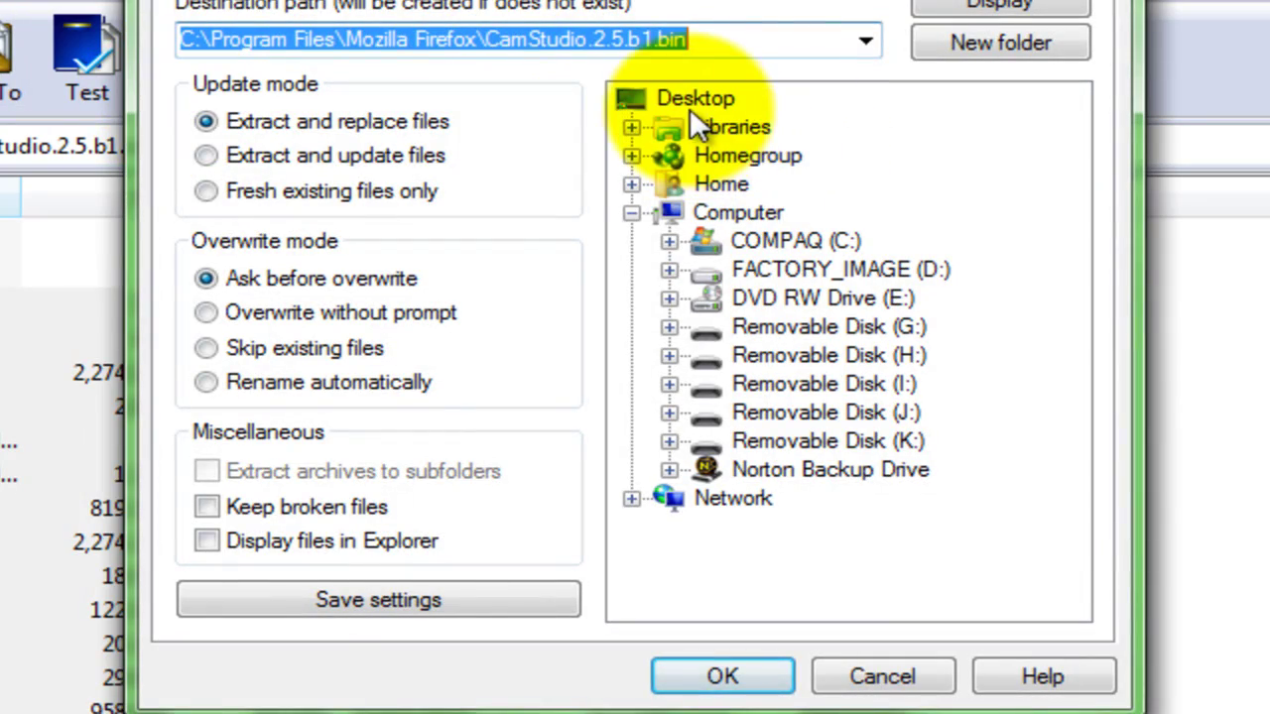
click(723, 176)
click(723, 176)
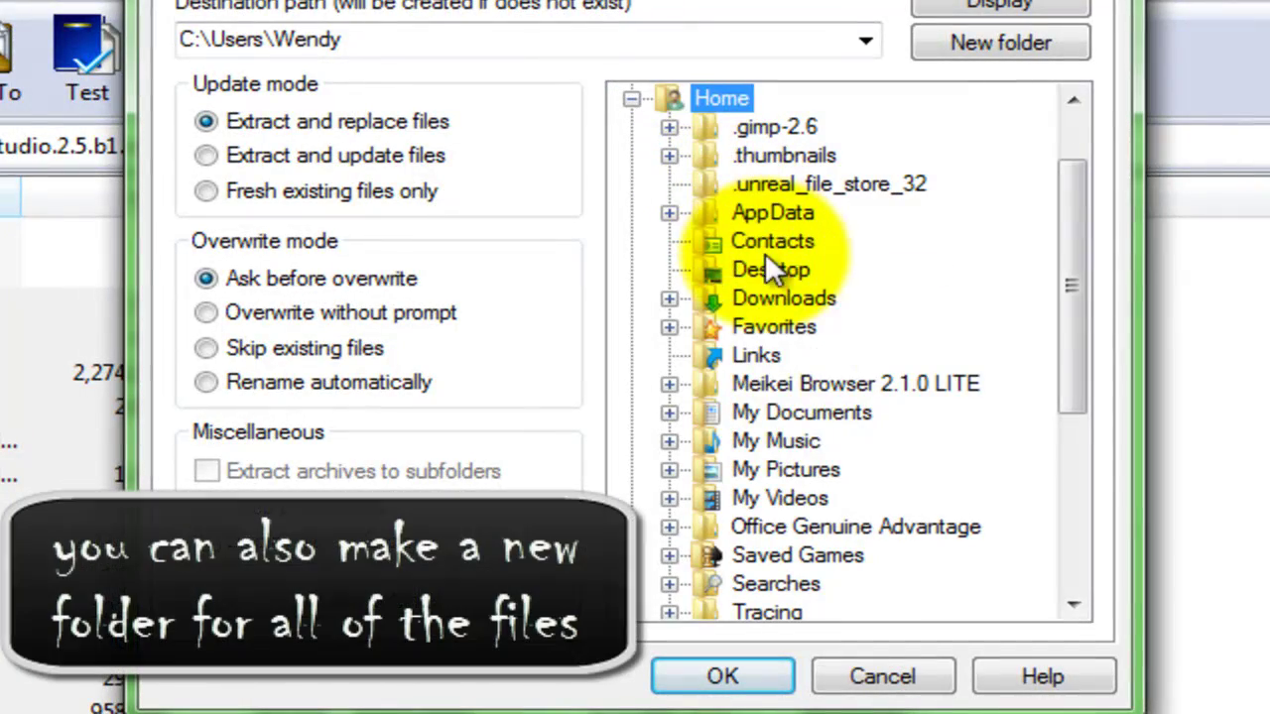
double_click(766, 287)
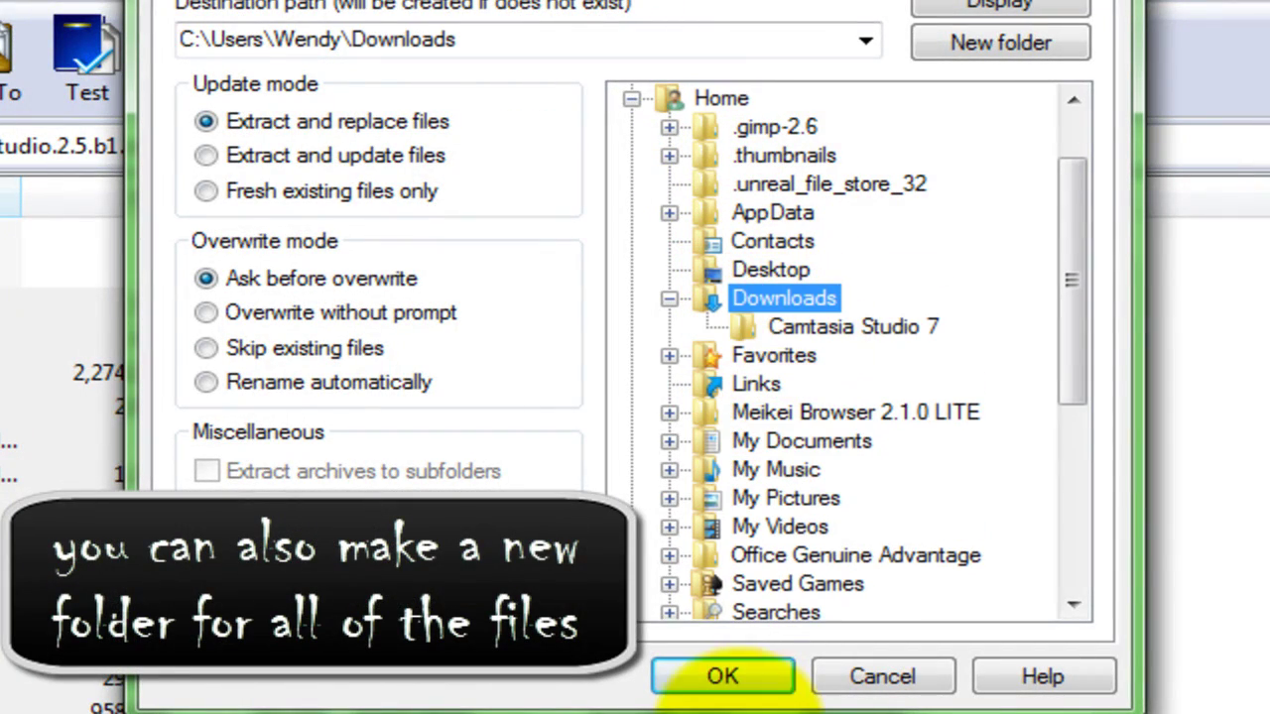
click(722, 675)
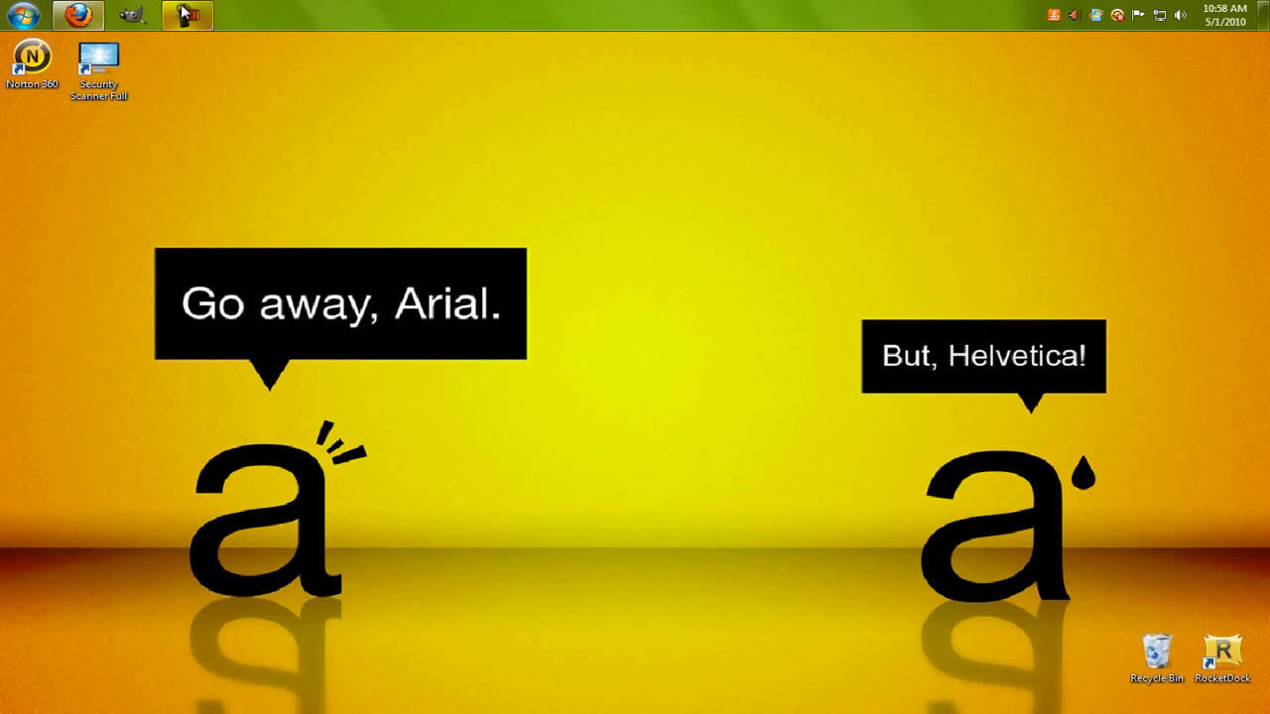
click(184, 12)
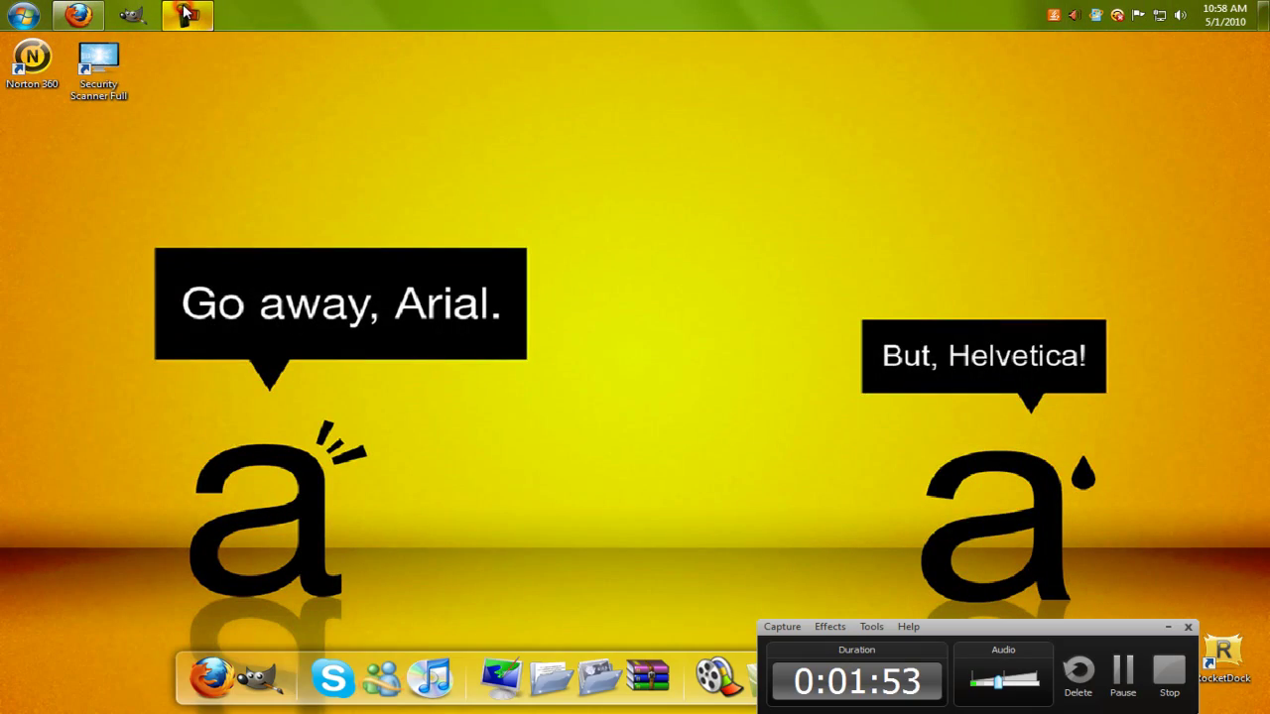
click(187, 11)
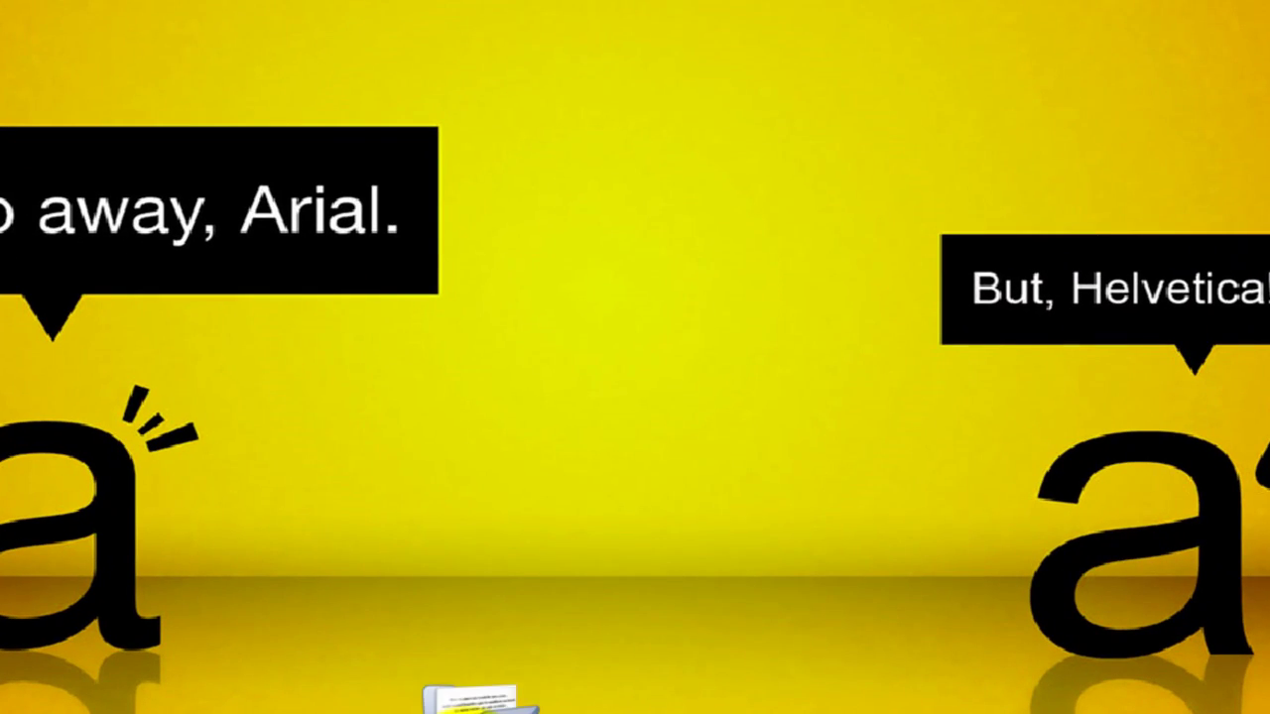
Step: Open the Downloads folder in the home directory and look through the extracted CamStudio files for the Recorder application
click(468, 697)
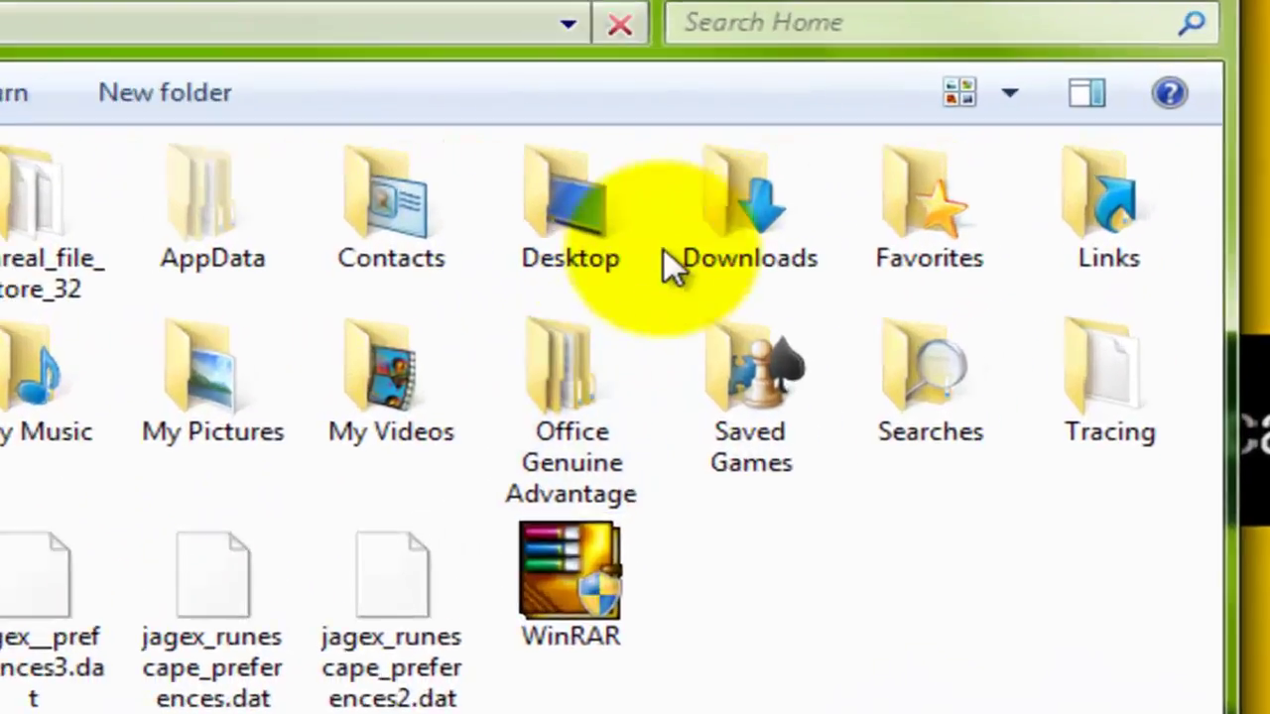
double_click(720, 250)
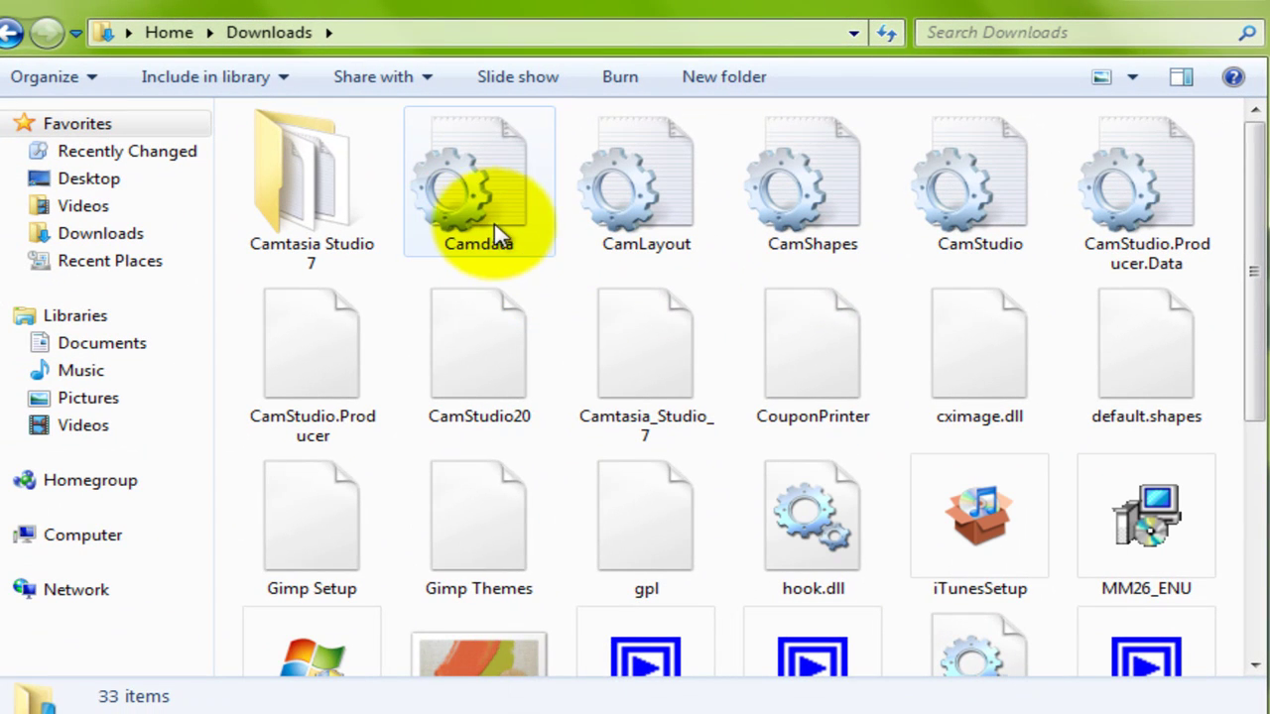
double_click(391, 170)
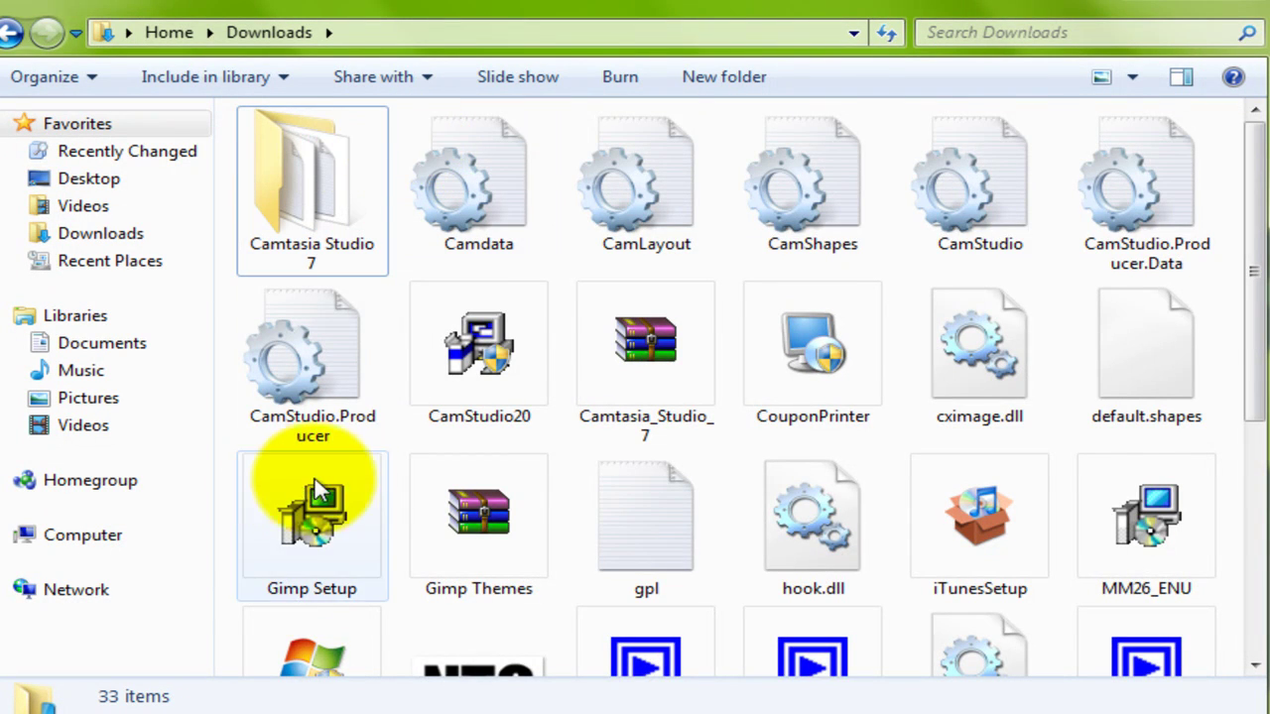
scroll(307, 487, down, 5)
scroll(838, 635, up, 5)
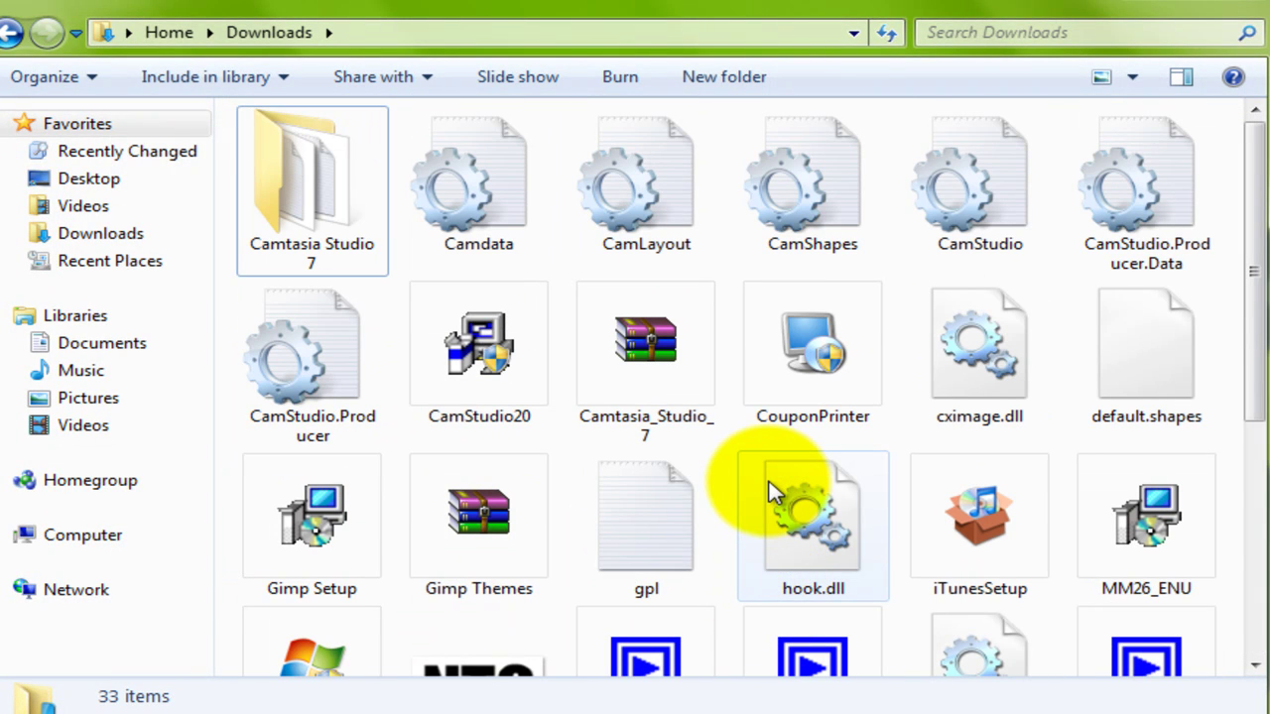
scroll(644, 208, down, 5)
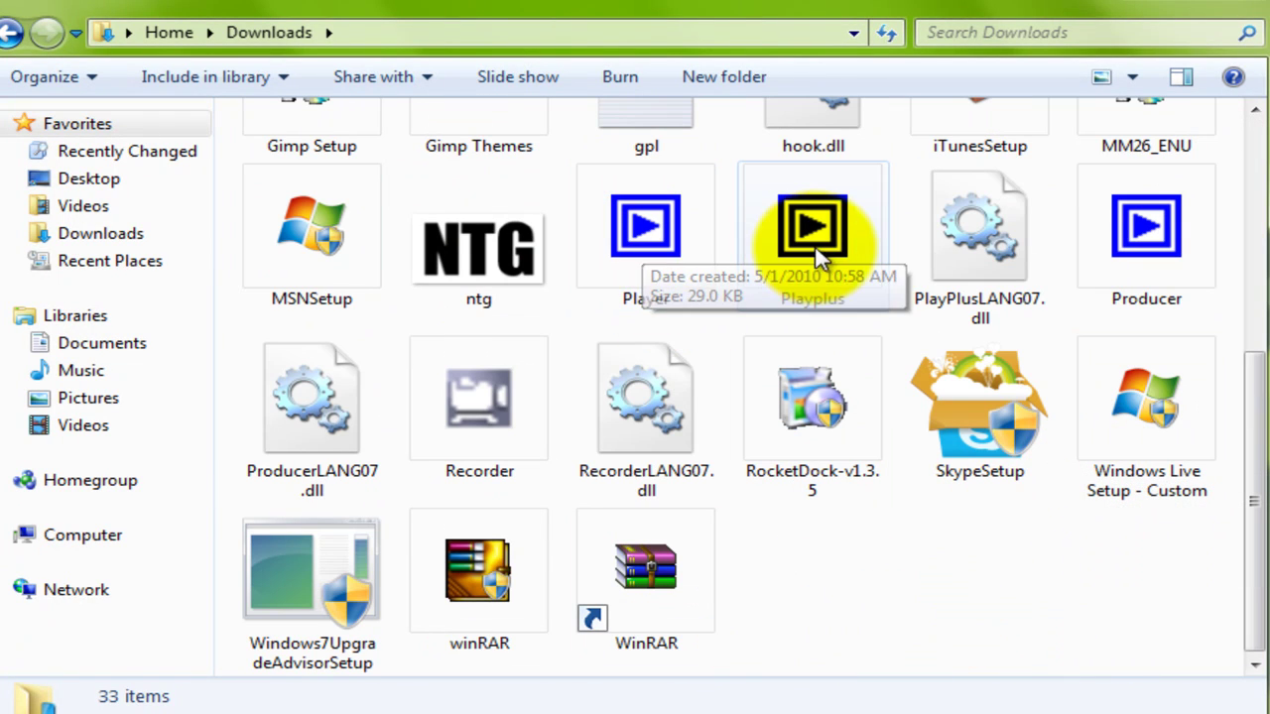
scroll(912, 530, up, 2)
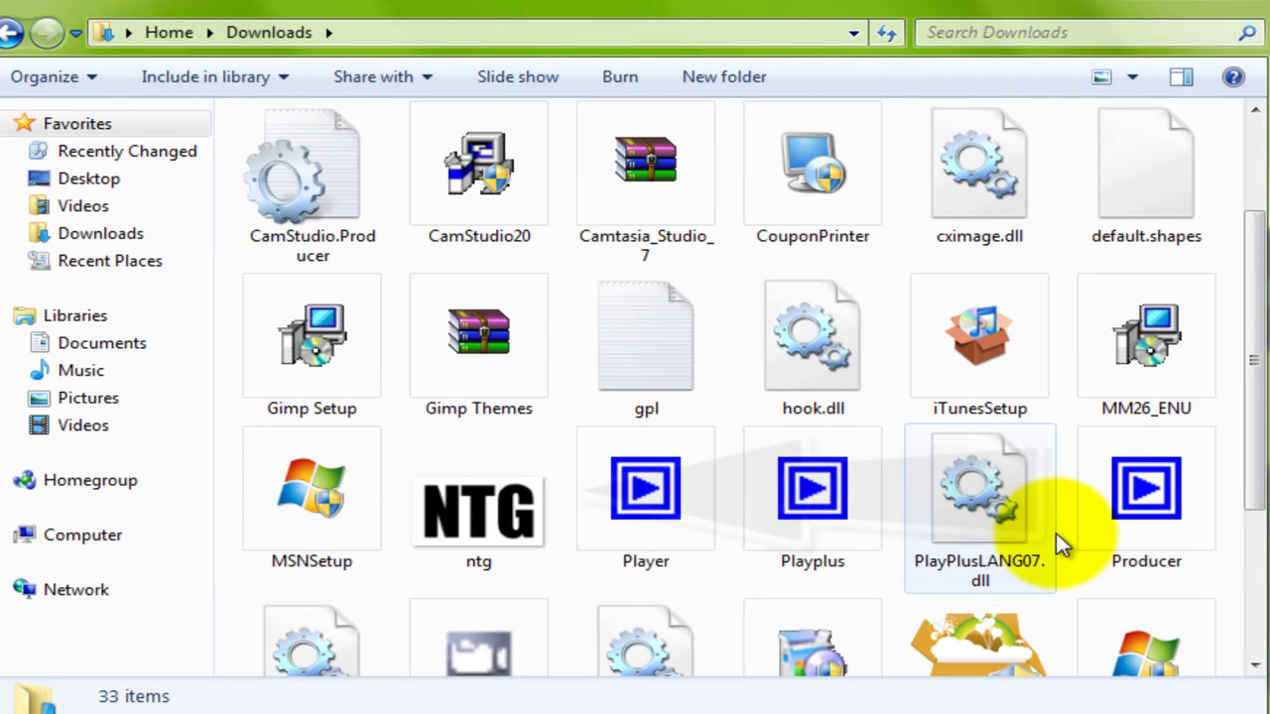
scroll(635, 573, down, 2)
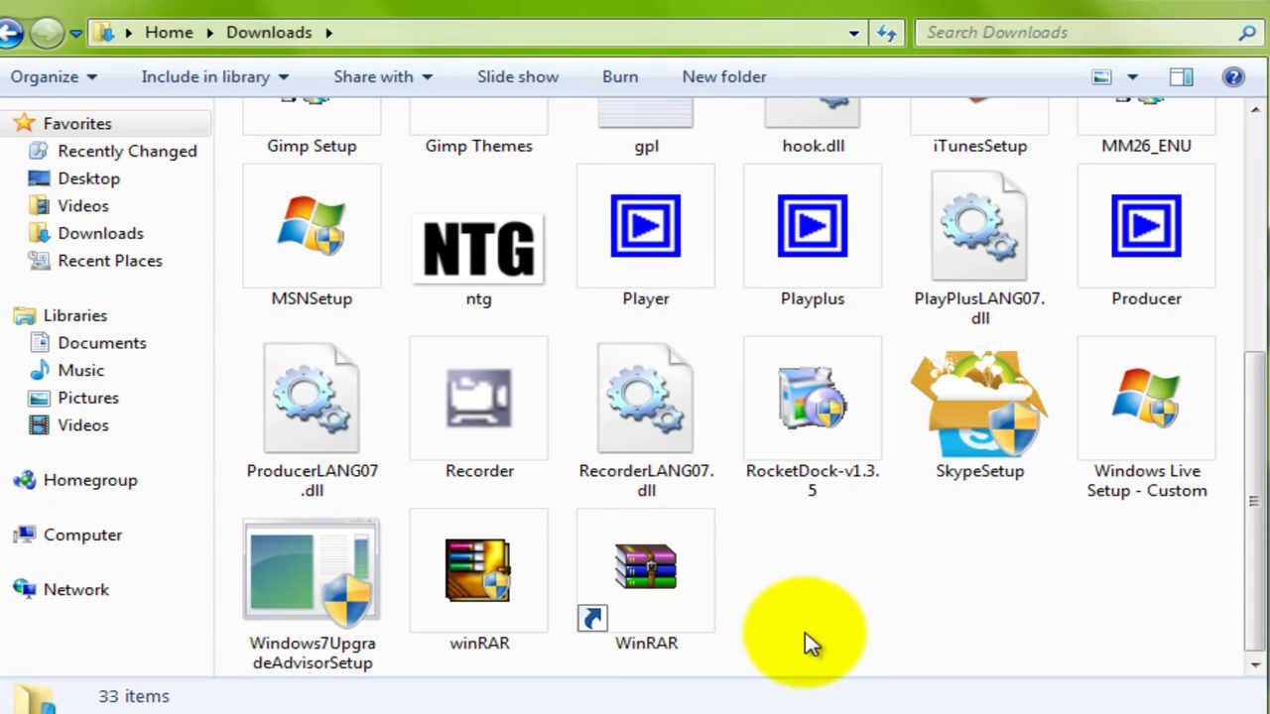
scroll(1194, 635, up, 3)
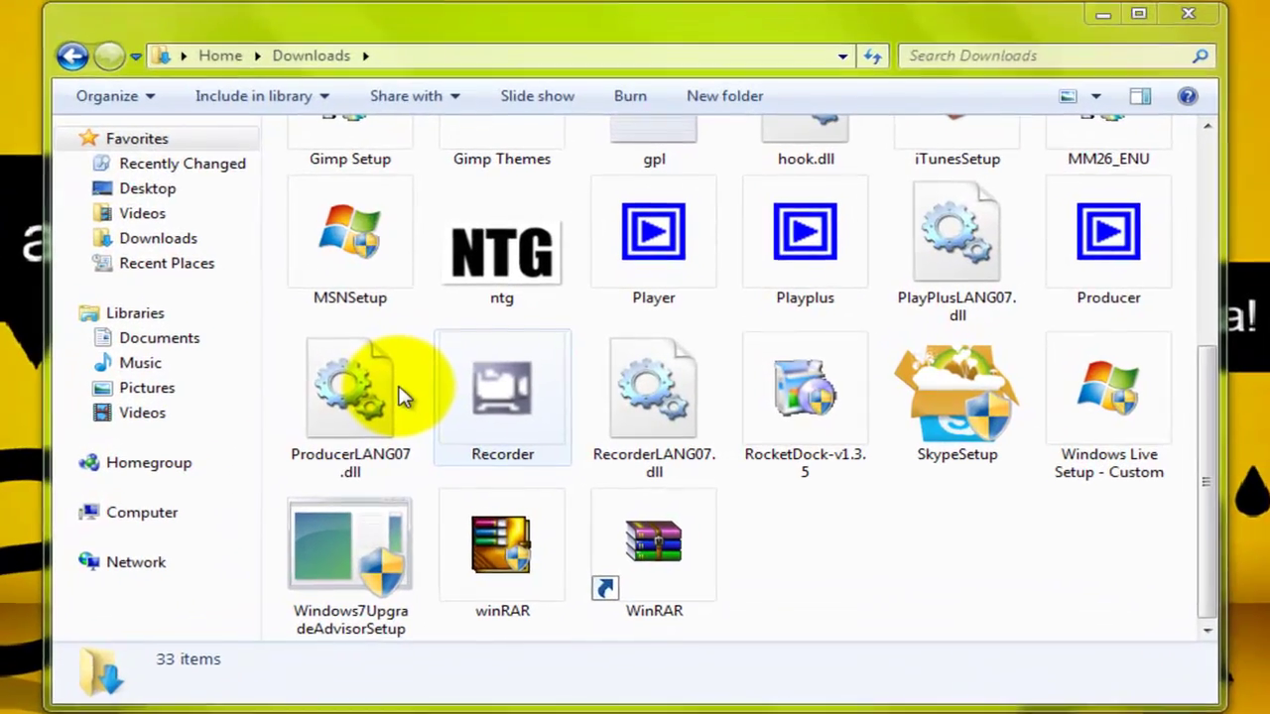
Step: Launch the extracted Recorder application and dismiss the note about the Cancel Recording shortcut
key(space)
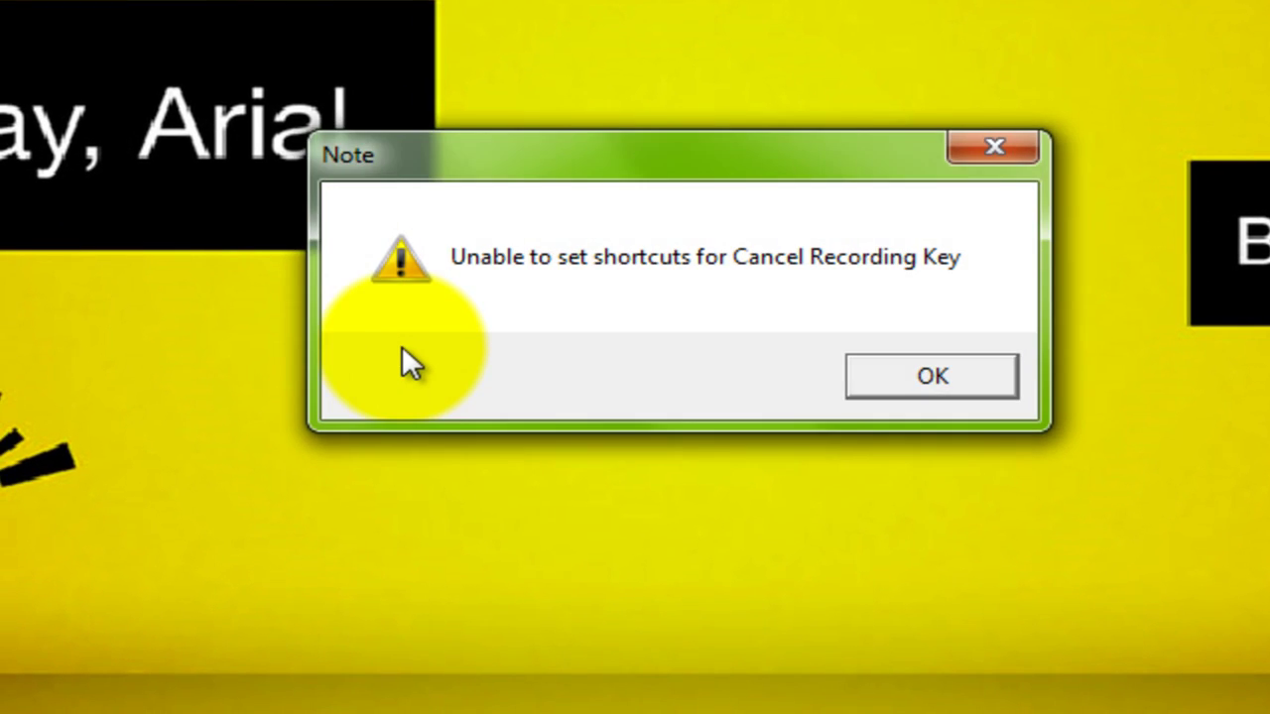
key(Return)
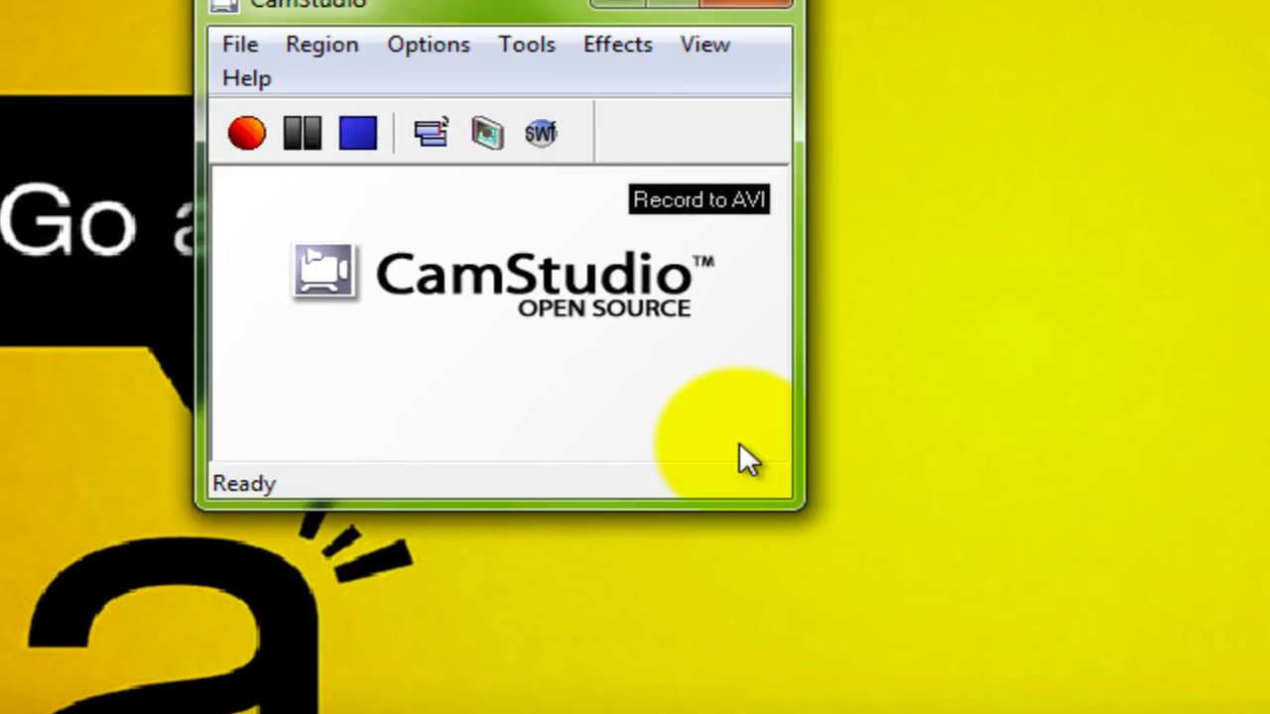